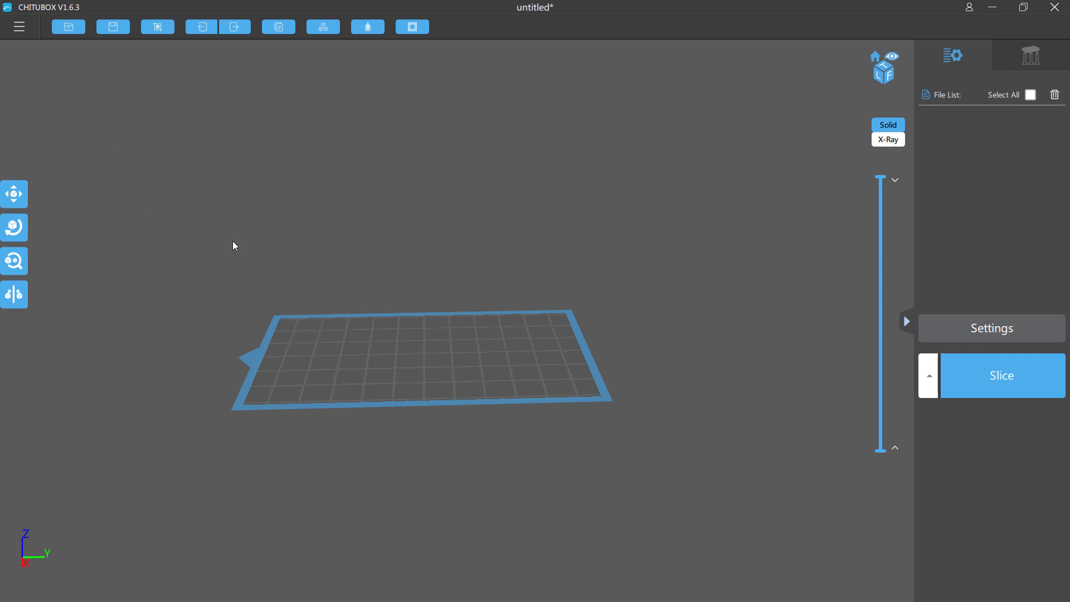
- Switch to File Explorer and locate FEMALEBASEMESH.OBJ in the SECTION3-SEXYVAMPIR-PRINT folder
drag(234, 245, 256, 254)
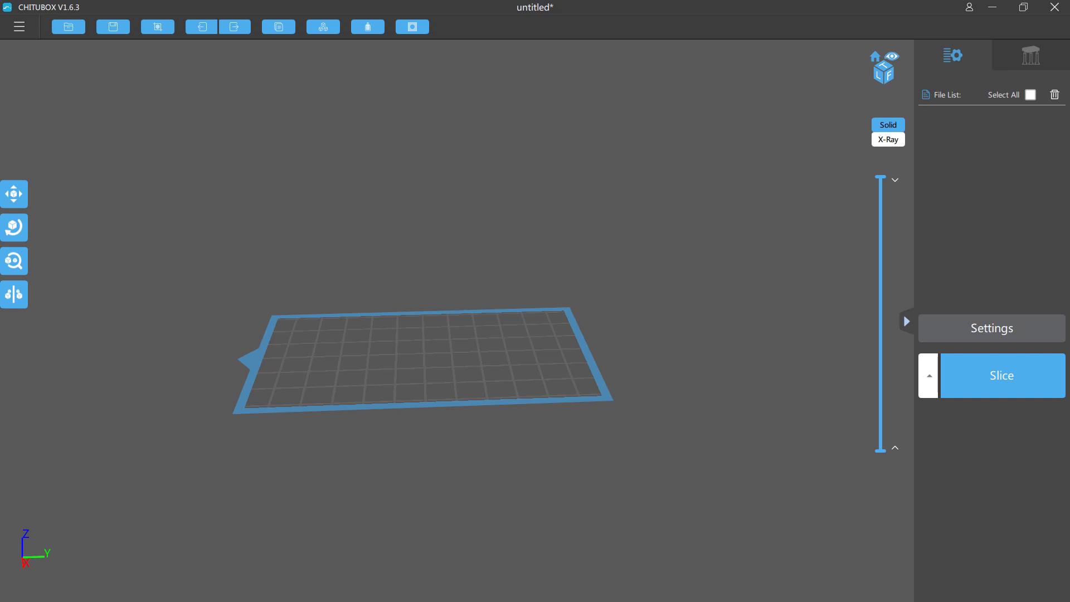
key(alt+Tab)
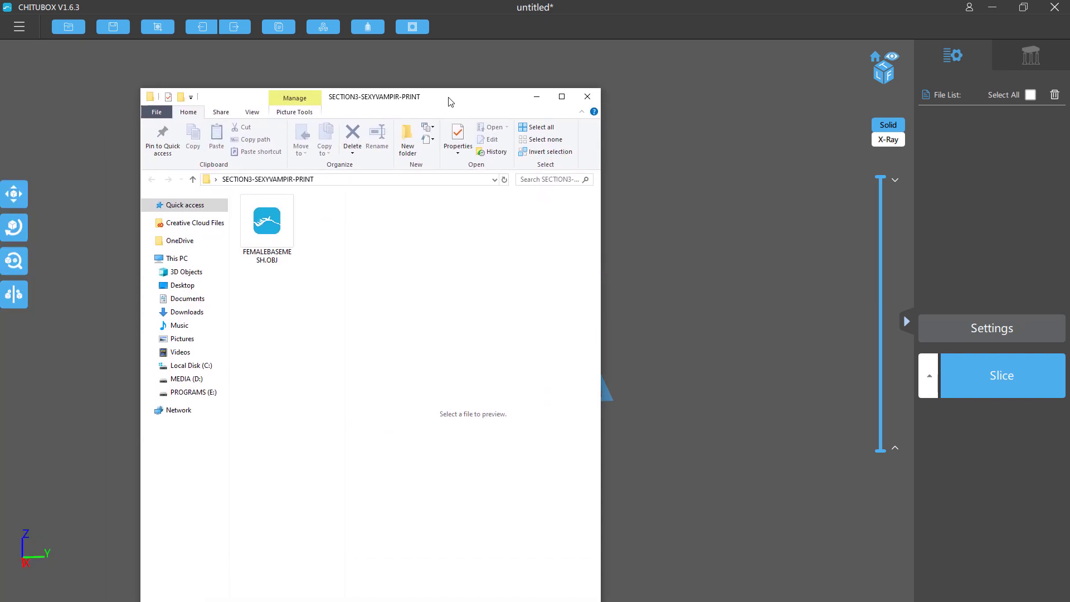
click(270, 253)
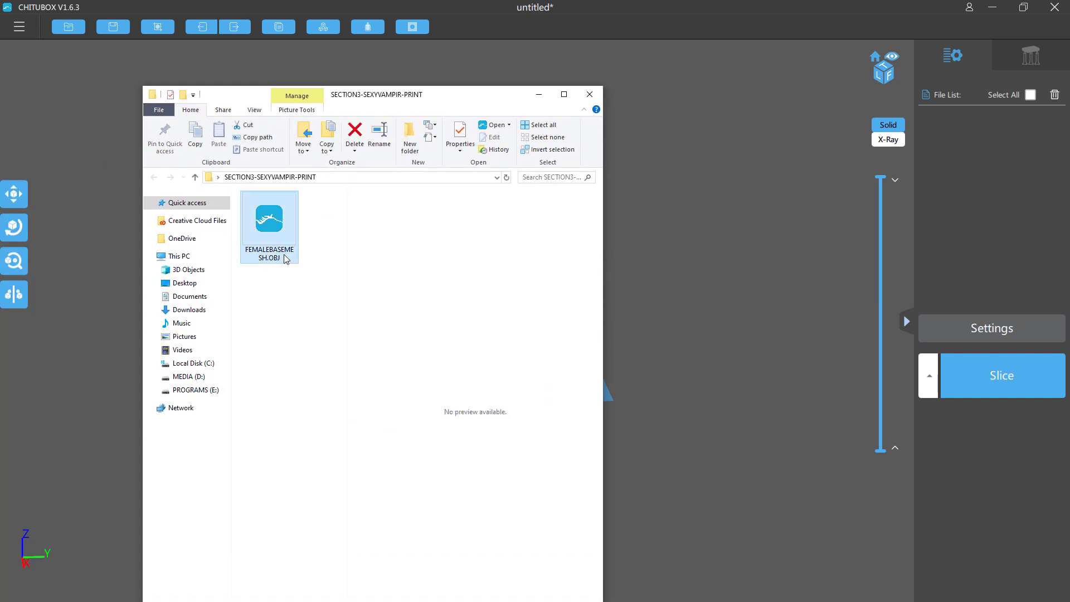
drag(446, 102, 200, 106)
key(alt+Tab)
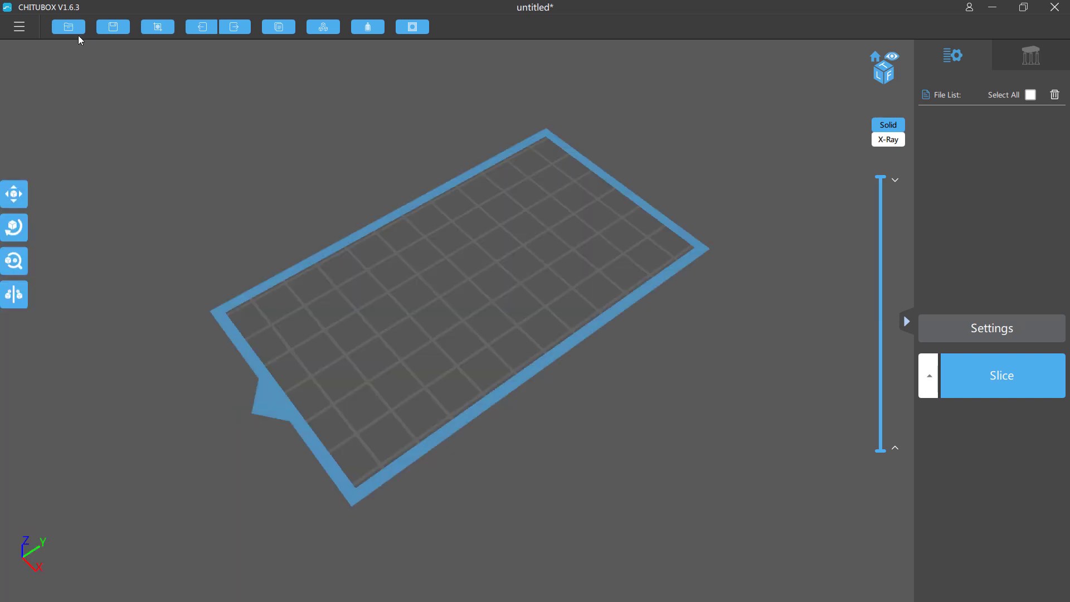
key(alt+Tab)
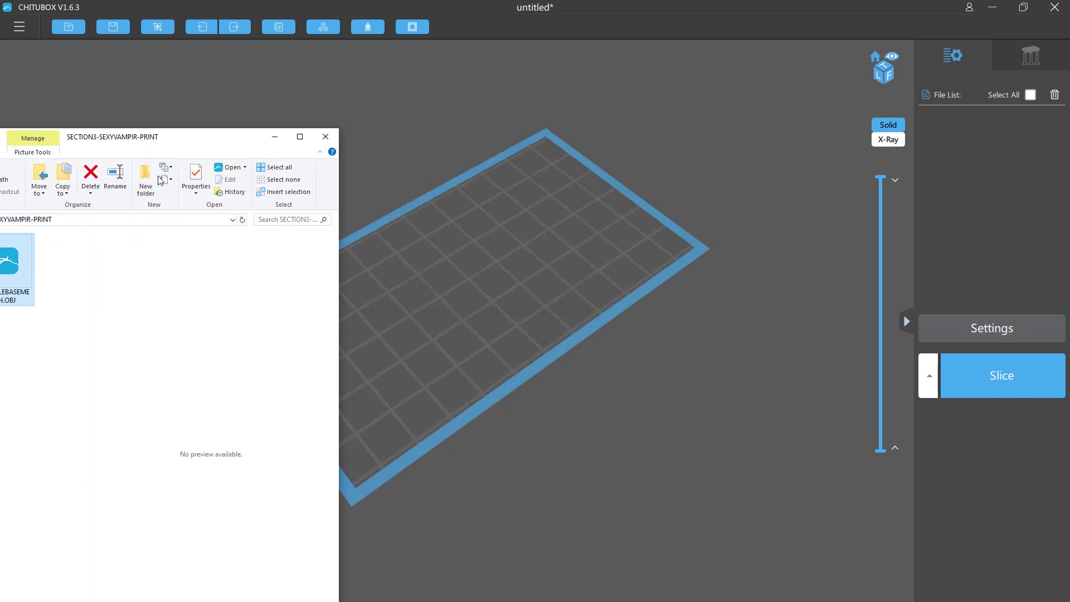
drag(24, 260, 73, 281)
drag(168, 137, 129, 137)
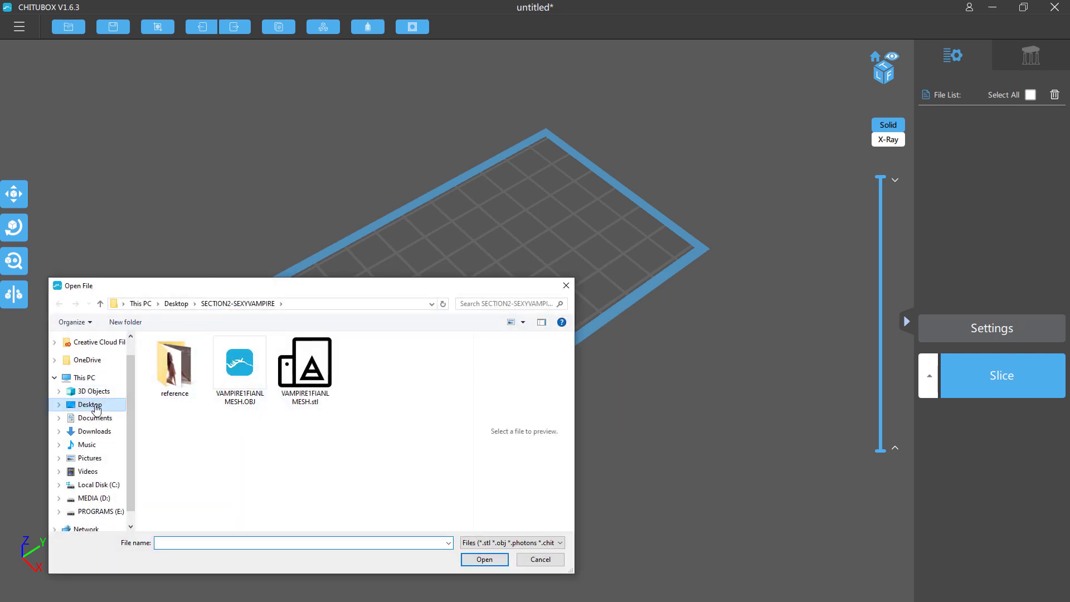
- Load FEMALEBASEMESH.OBJ from the desktop folder SECTION3-SEXYVAMPIR-PRINT and save the project there as FEMALEBASEMESH.chitubox
click(96, 409)
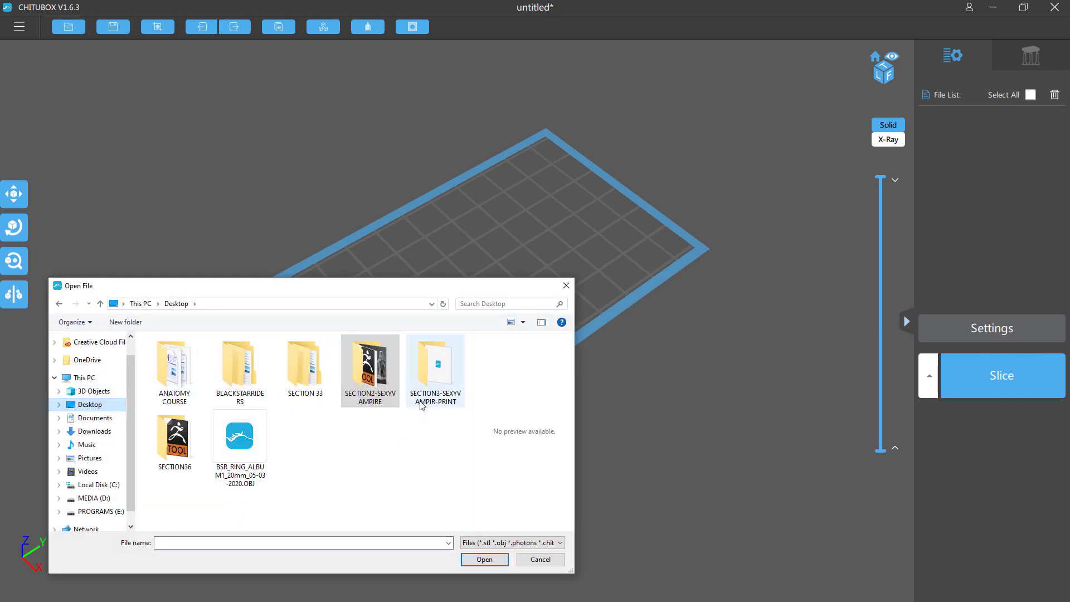
click(439, 374)
double_click(439, 373)
click(175, 365)
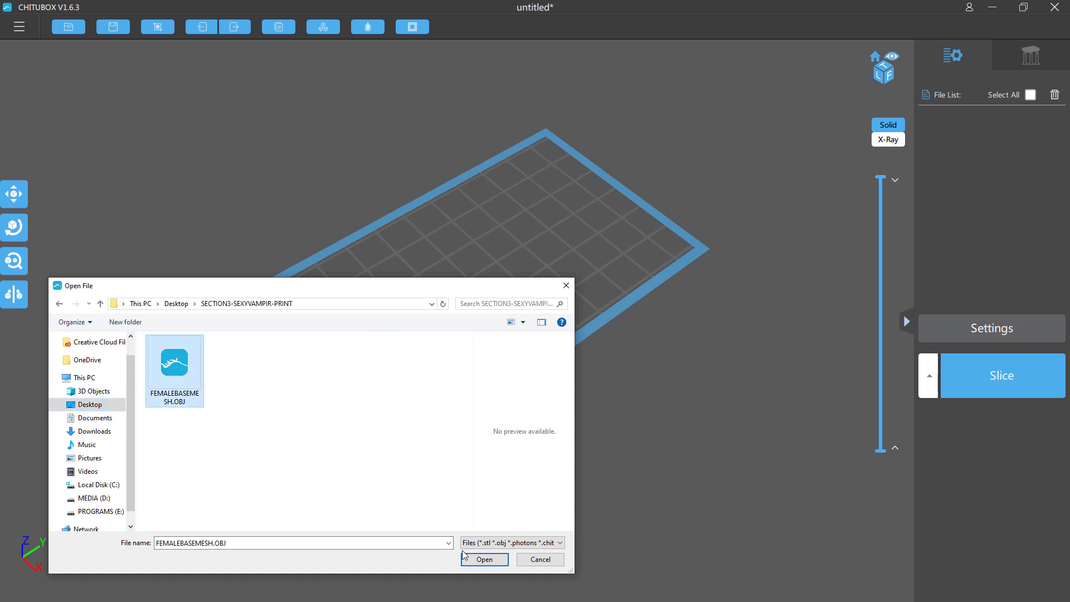
click(482, 559)
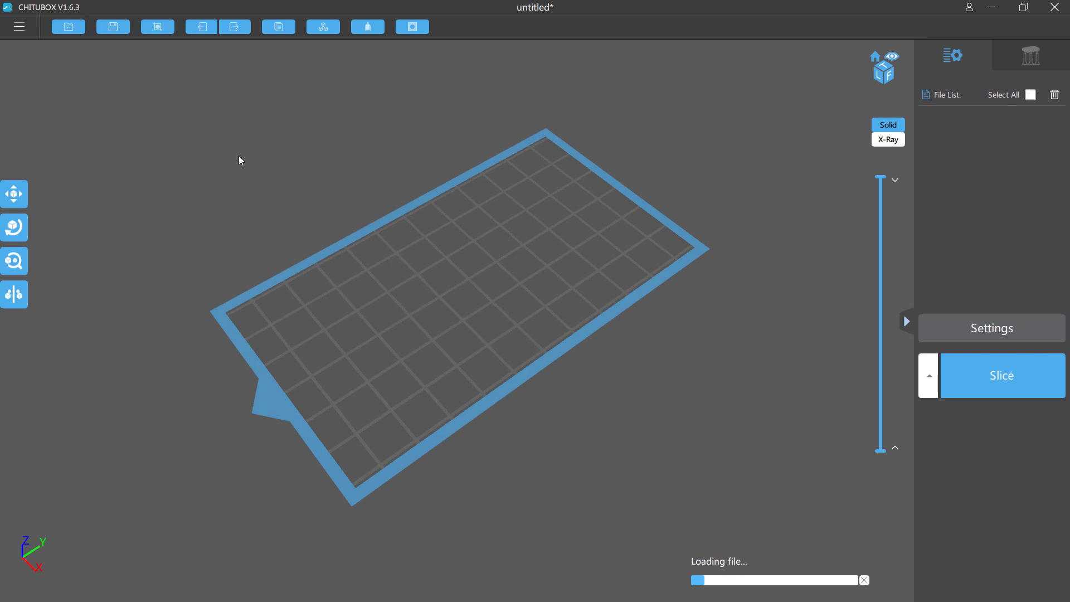
click(113, 31)
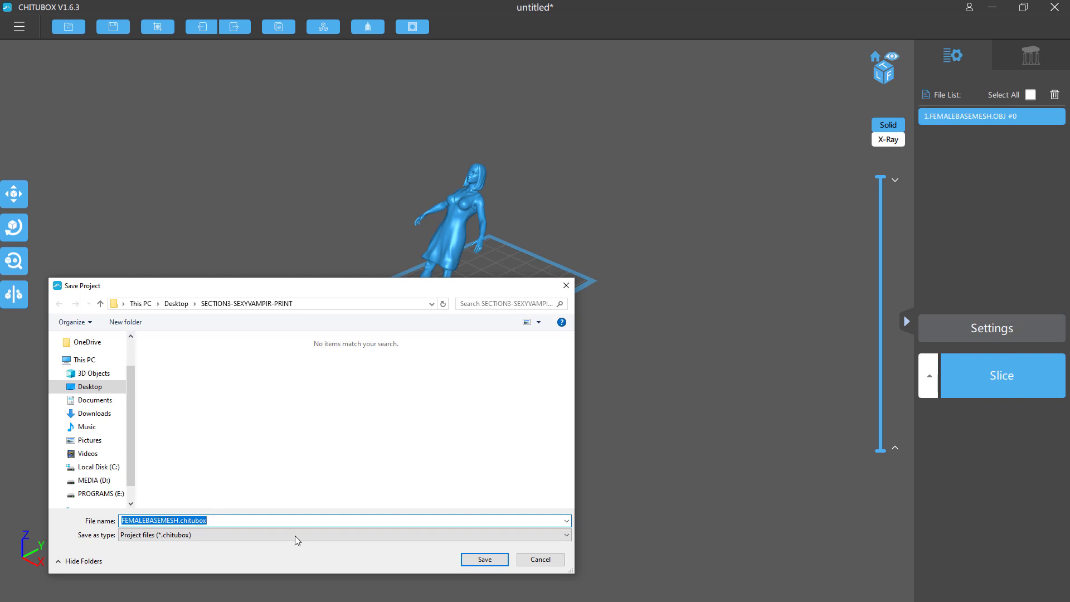
click(484, 559)
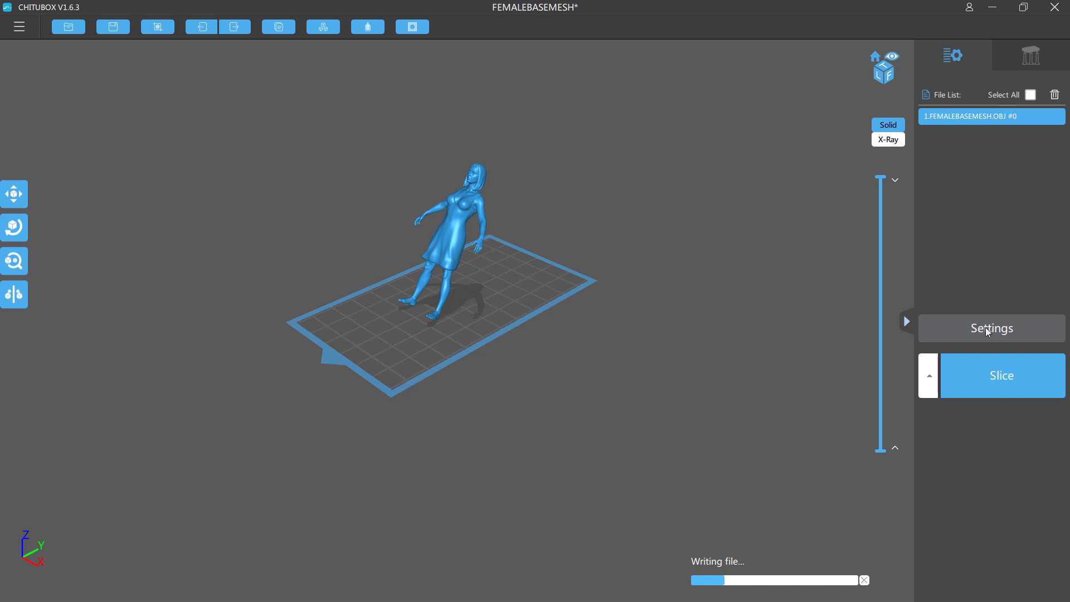
- Add another AnyCubic Photon-s machine in the print settings
click(959, 328)
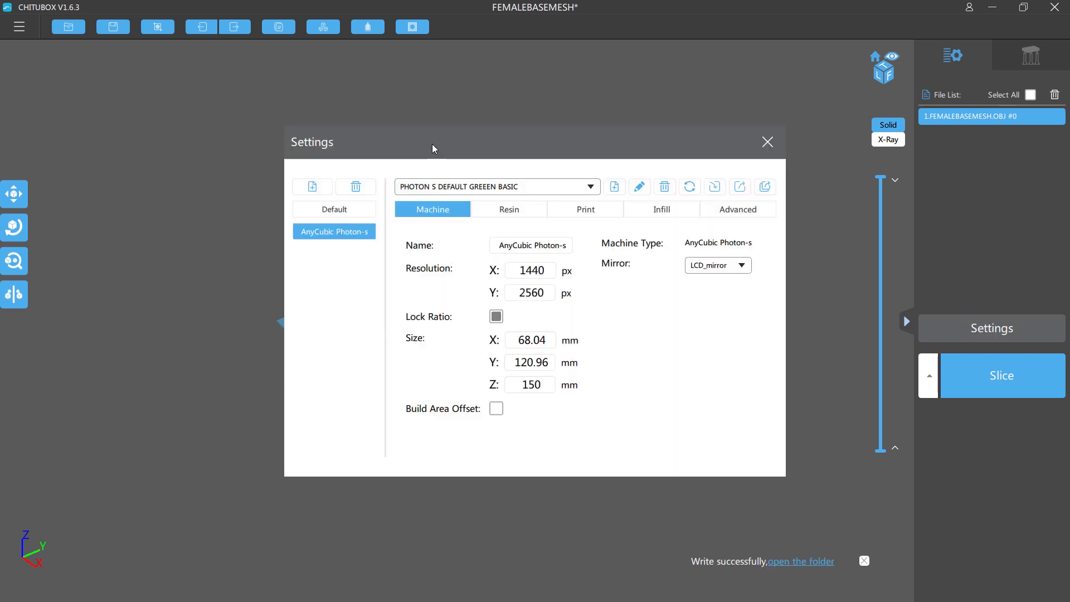
drag(434, 146, 272, 156)
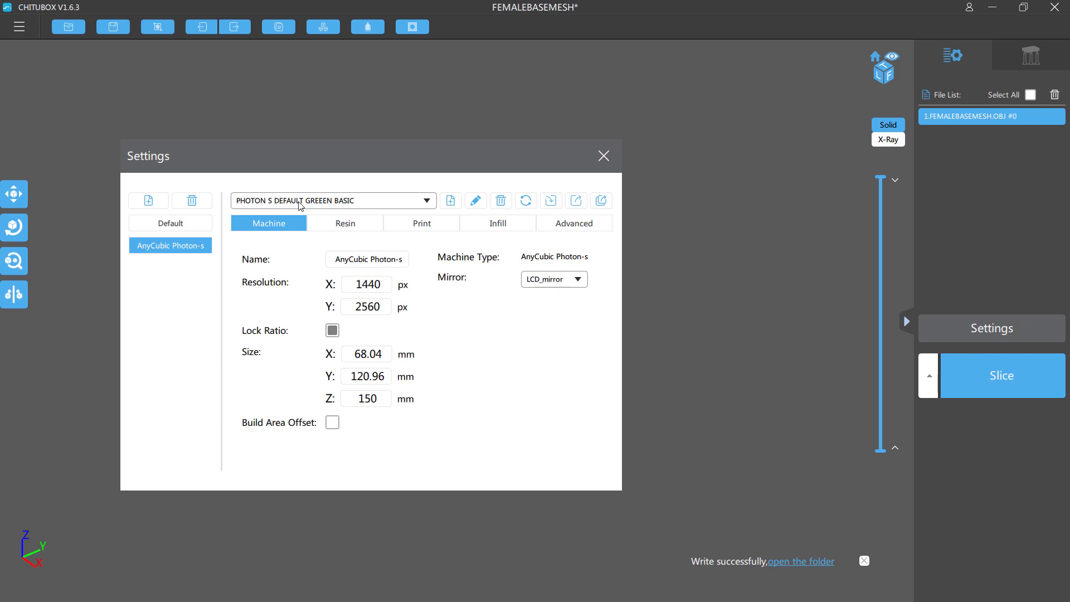
click(148, 202)
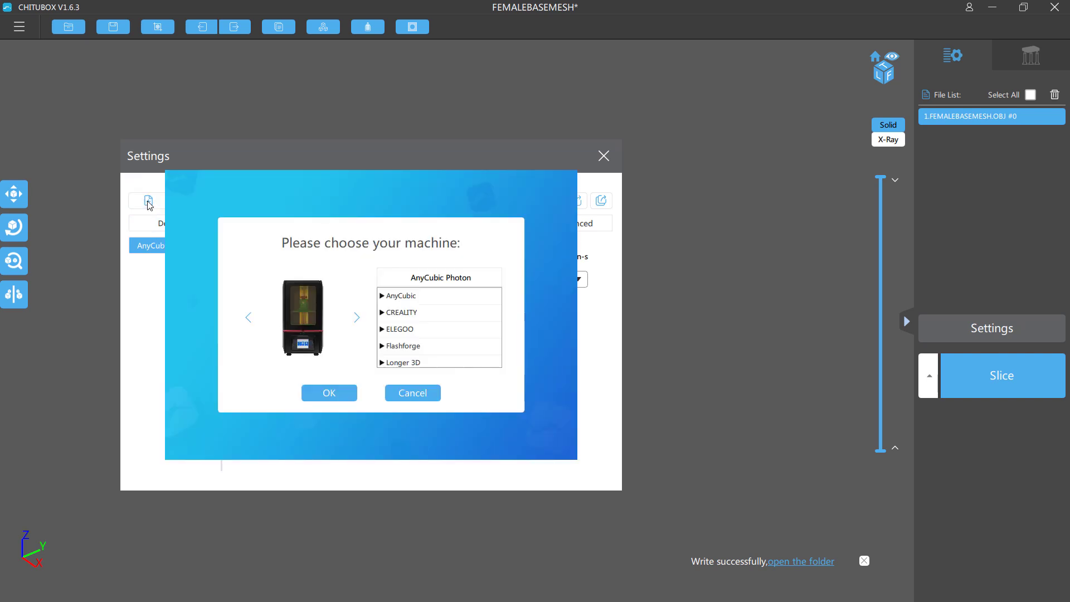
click(404, 301)
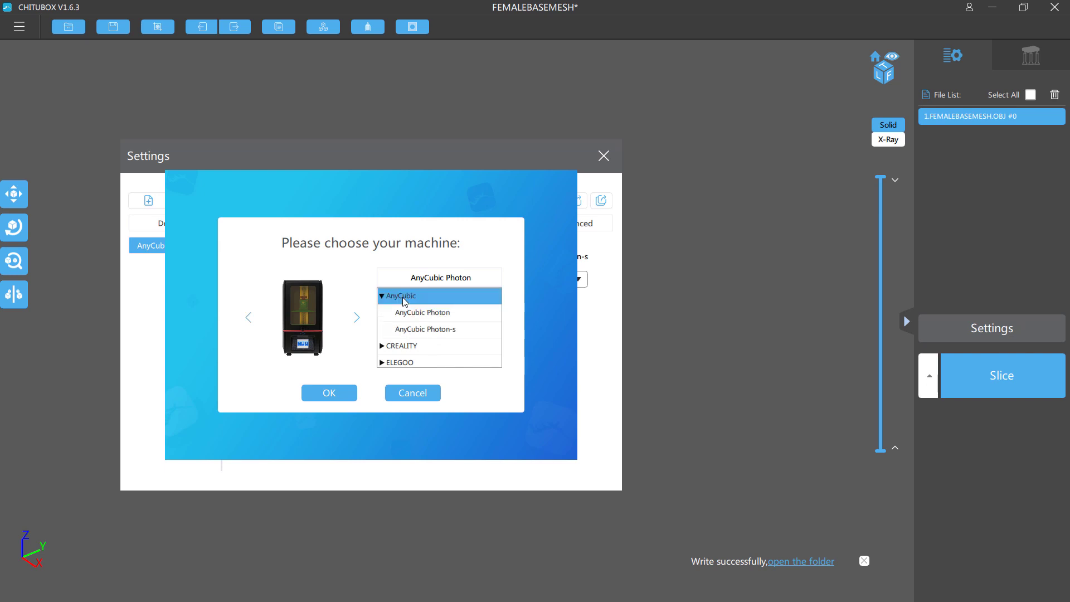
click(417, 331)
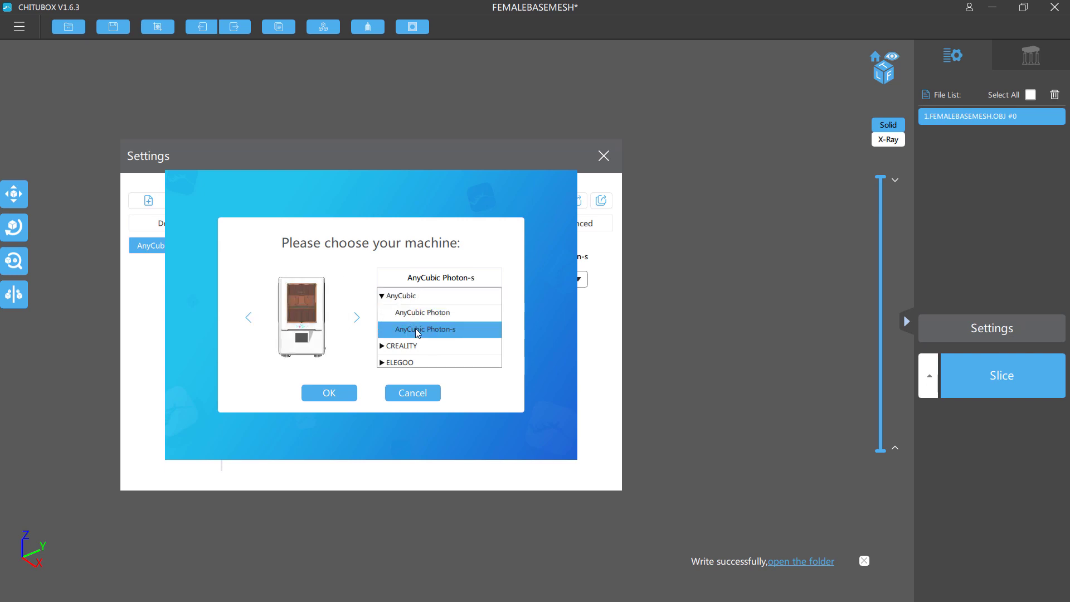
click(331, 394)
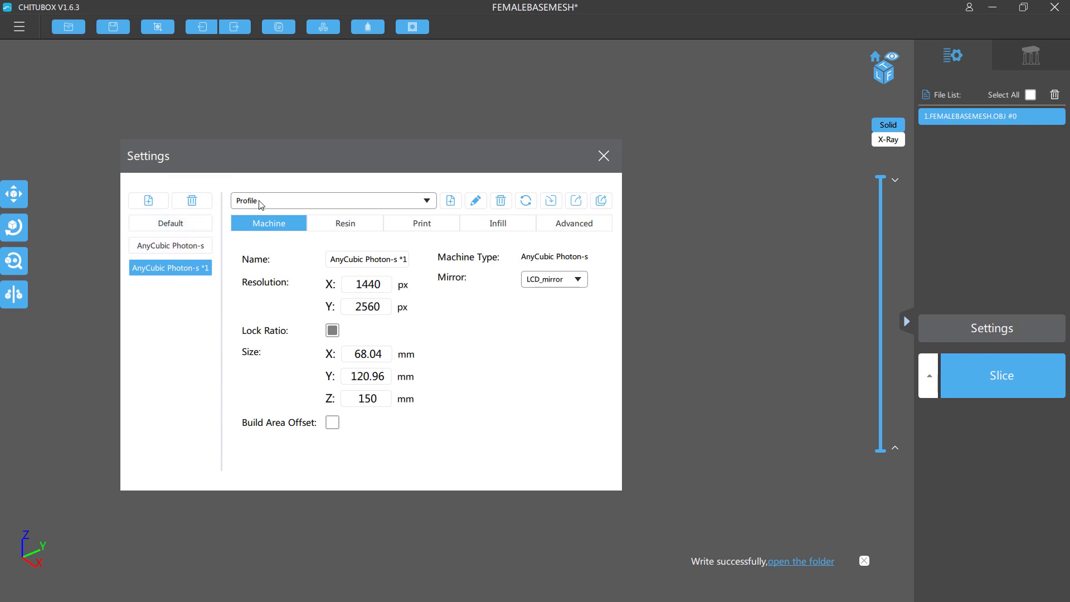
- Rename the added machine's profile to TEST
click(476, 201)
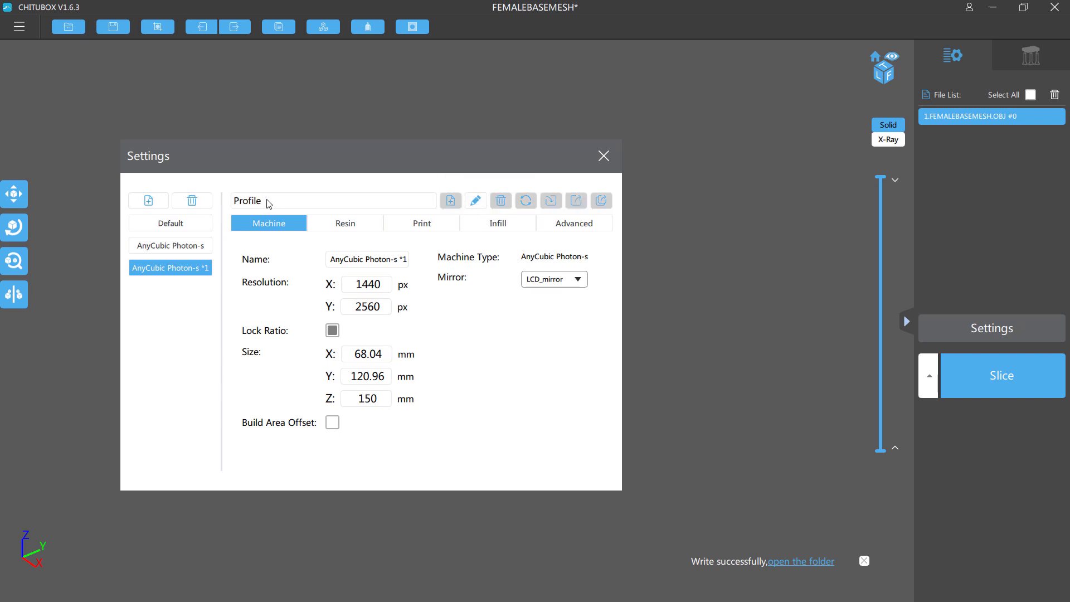
double_click(242, 202)
text(TEST)
key(Return)
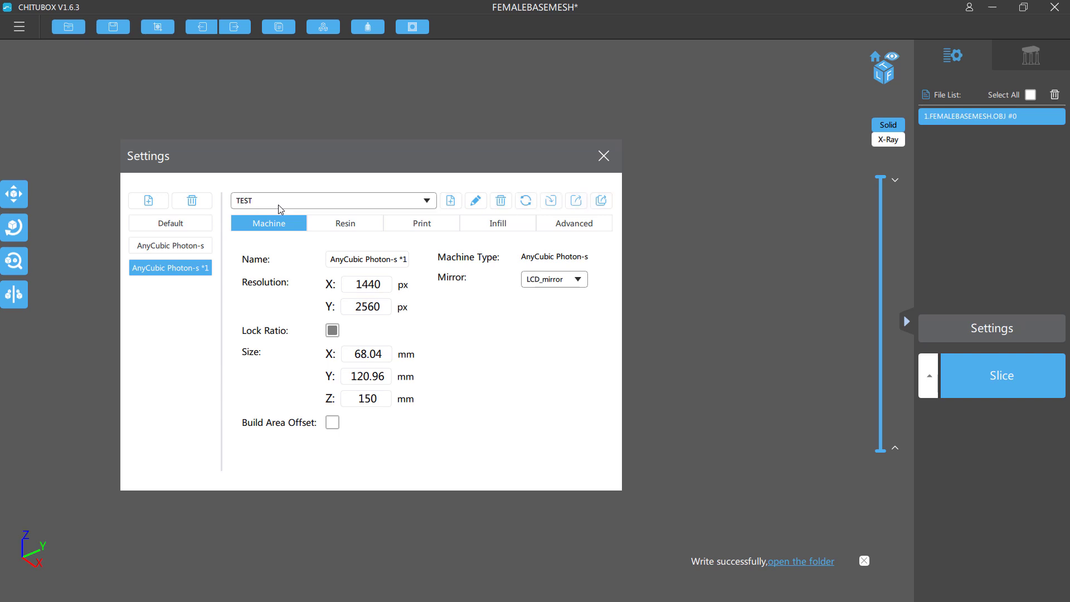
- Compare the two AnyCubic Photon-s machine entries and delete the duplicate one with the TEST profile
click(169, 247)
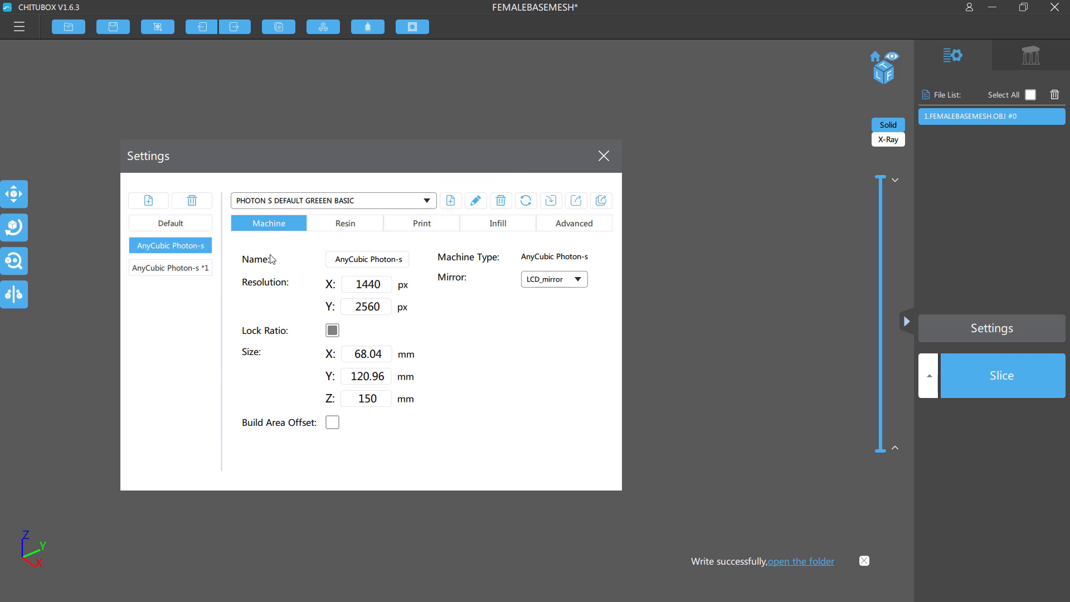
click(162, 270)
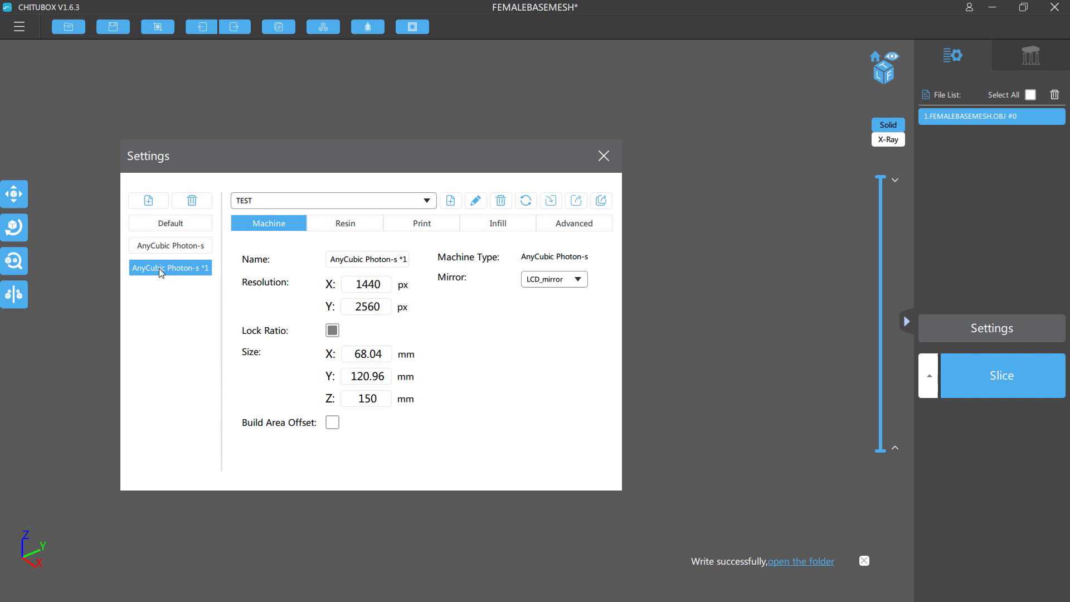
click(192, 202)
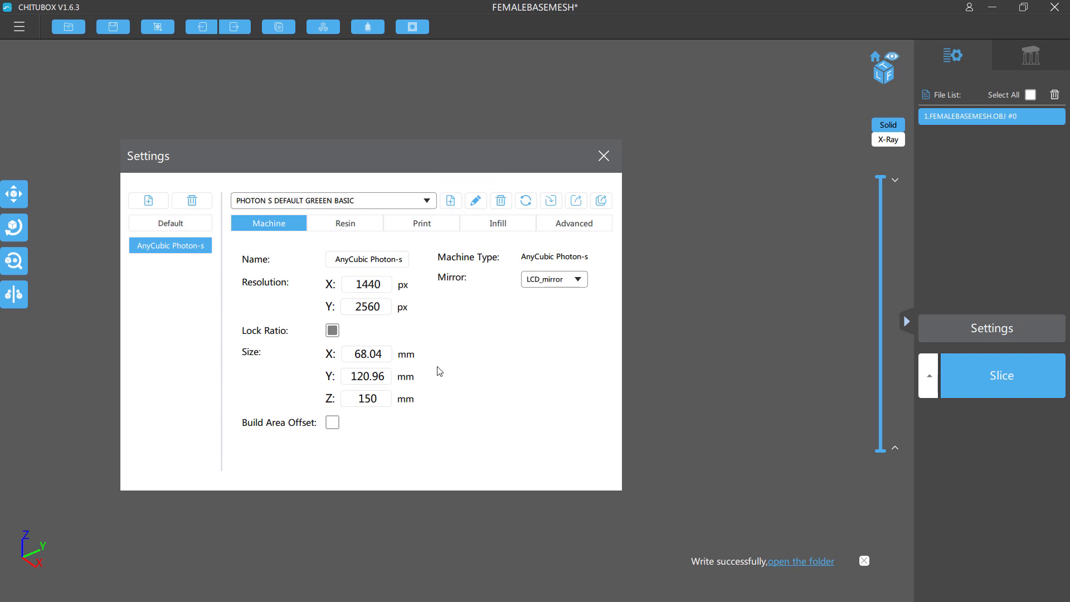
- Review the resin, print, infill, advanced and machine parameters of the AnyCubic Photon-s profile, and close the settings
click(355, 229)
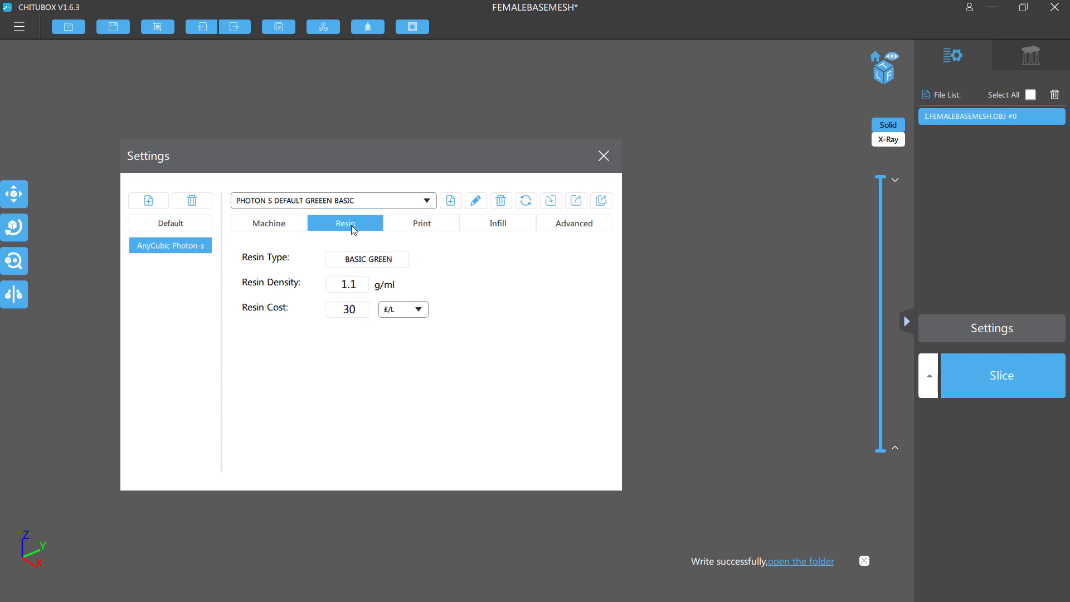
click(410, 227)
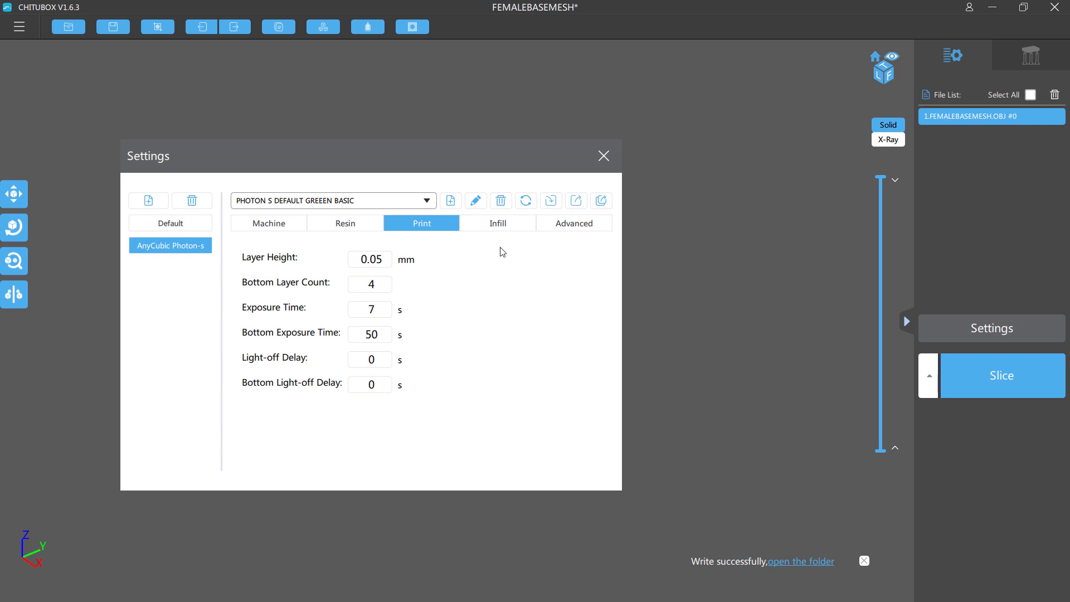
click(500, 226)
click(566, 224)
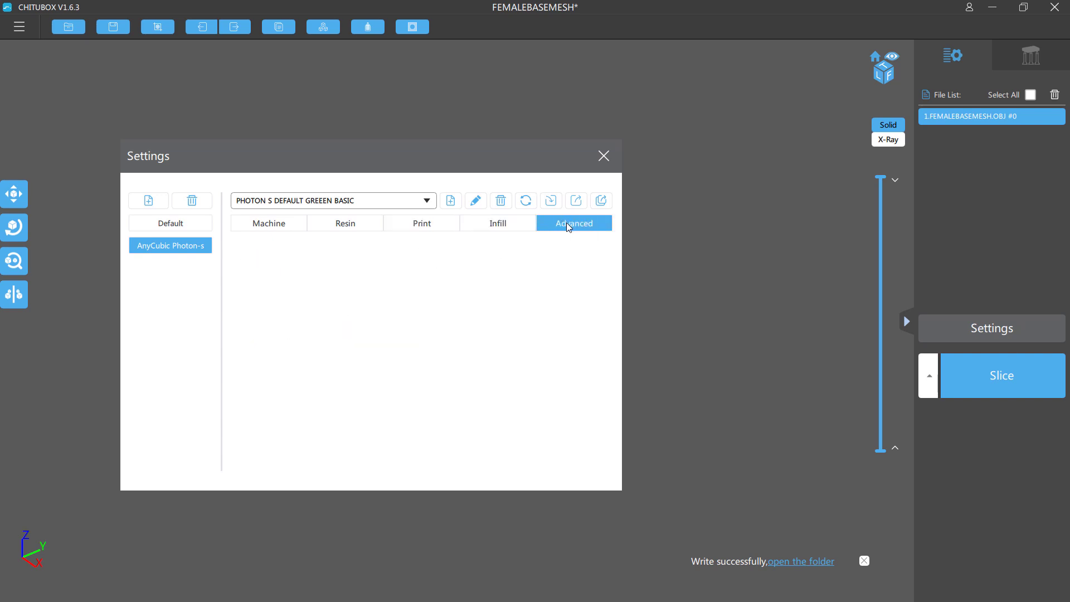
click(335, 229)
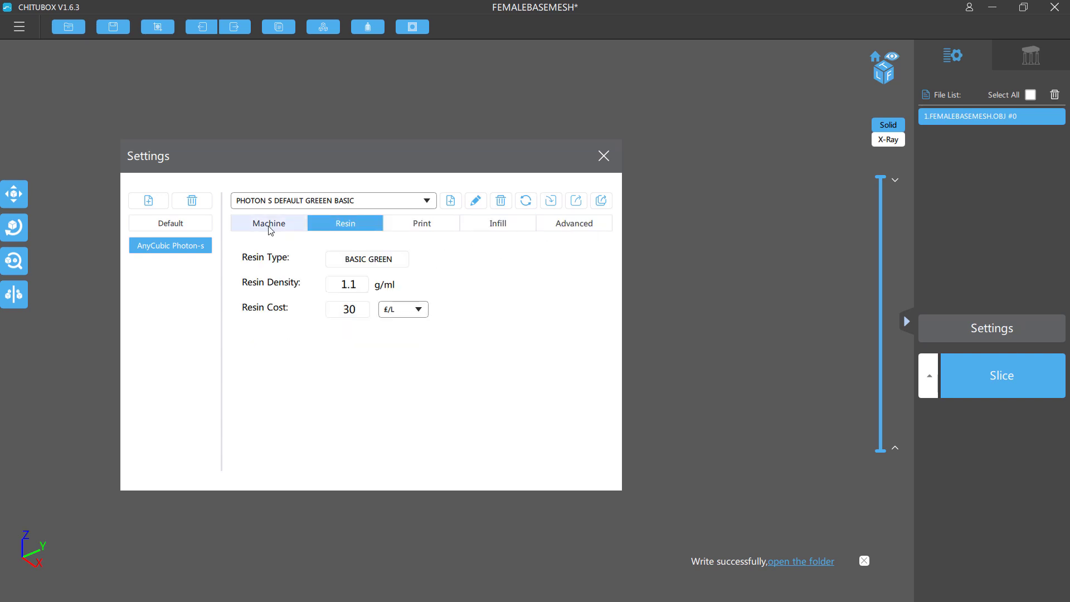
click(561, 226)
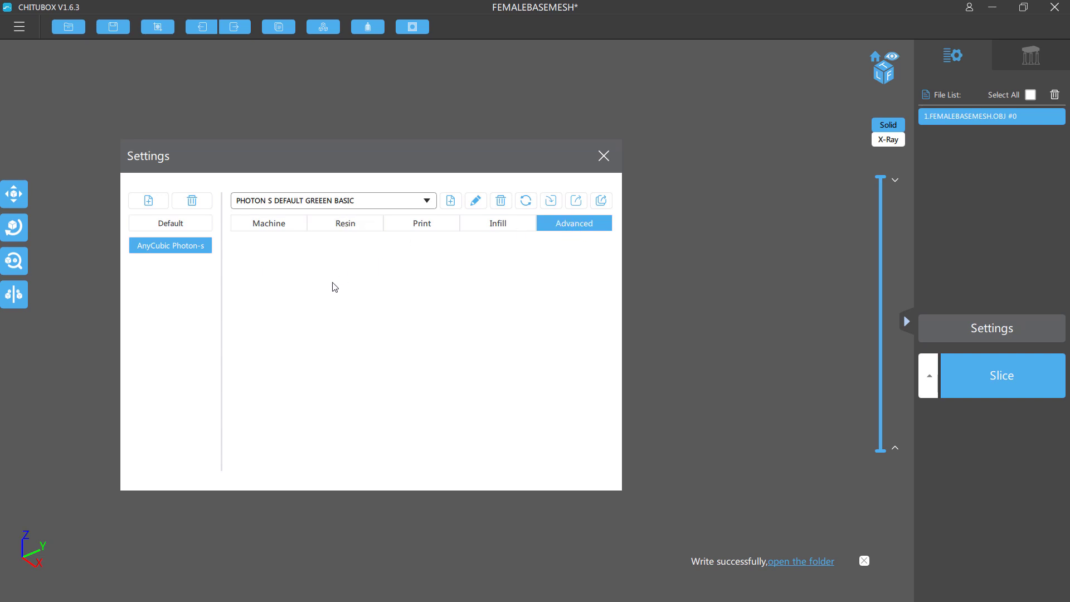
click(267, 229)
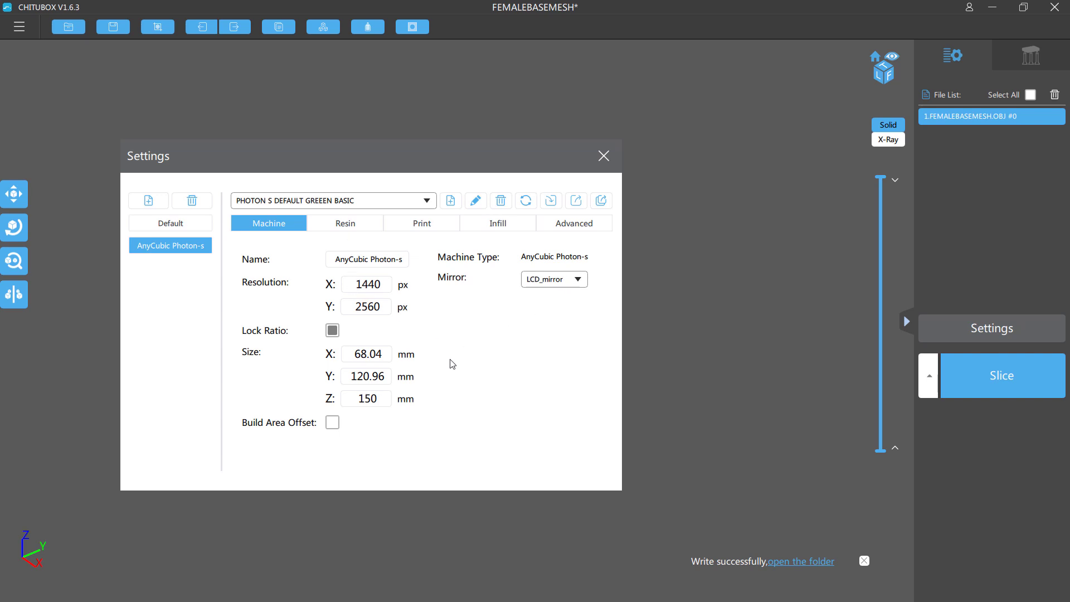
click(360, 224)
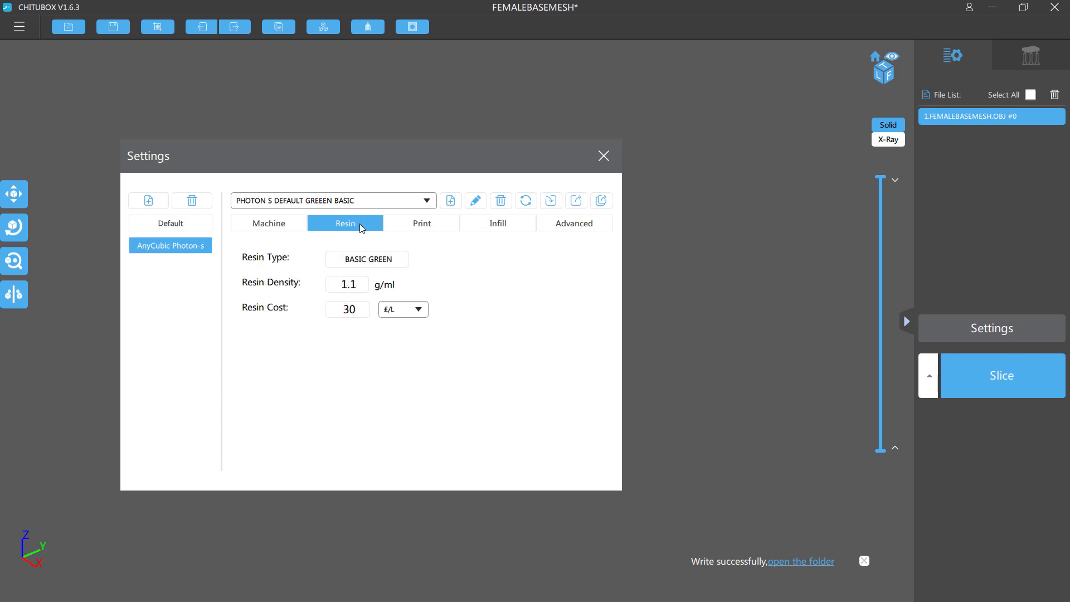
click(420, 225)
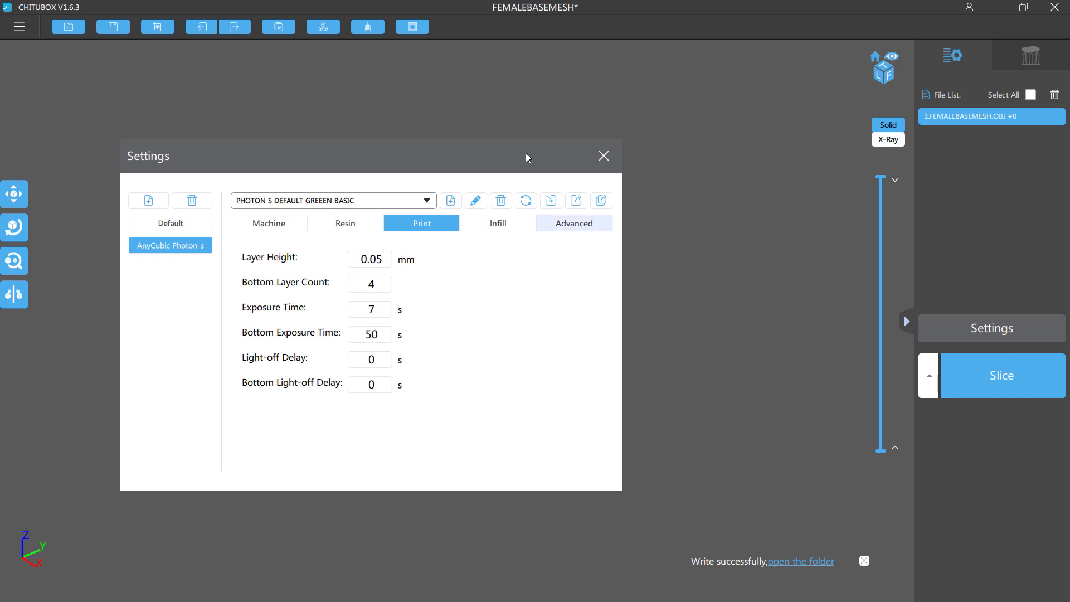
click(602, 156)
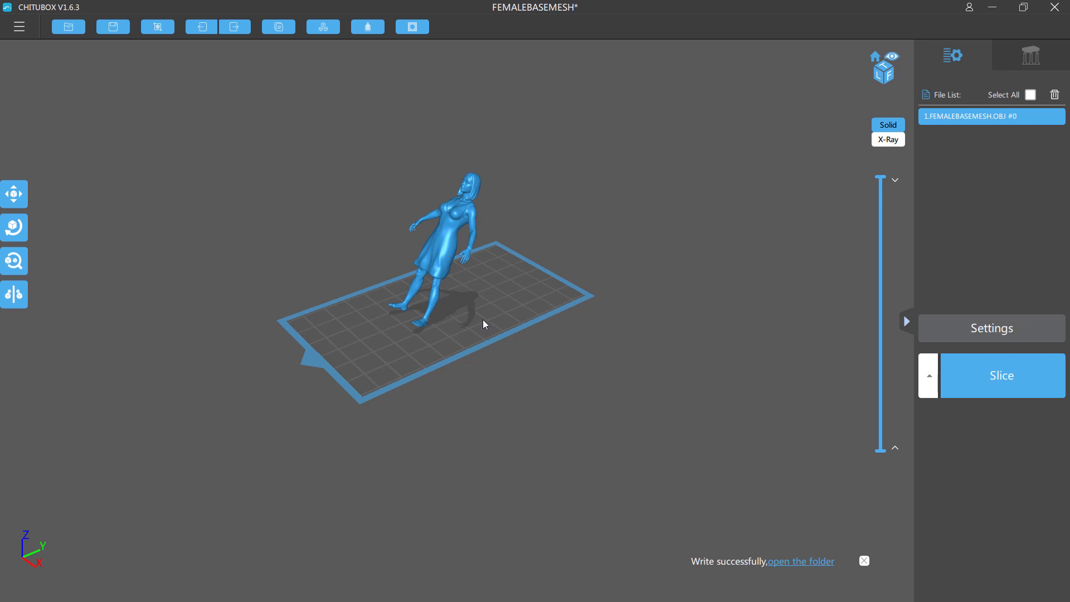
- Load the model VAMPIRE1FIANLMESH.OBJ from the SECTION2-SEXYVAMPIRE folder on the desktop
click(76, 32)
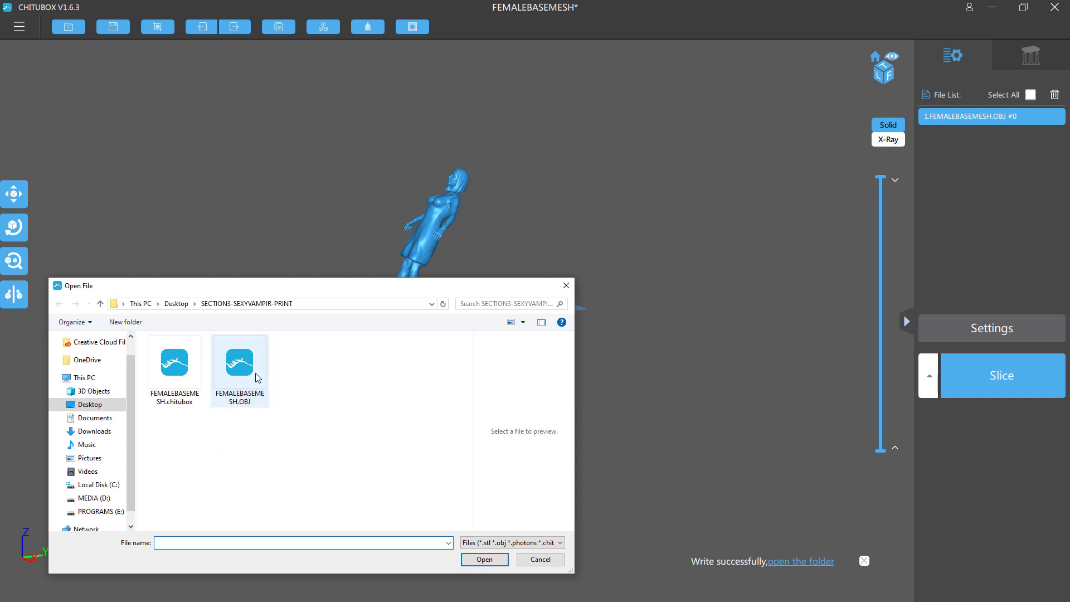
click(176, 303)
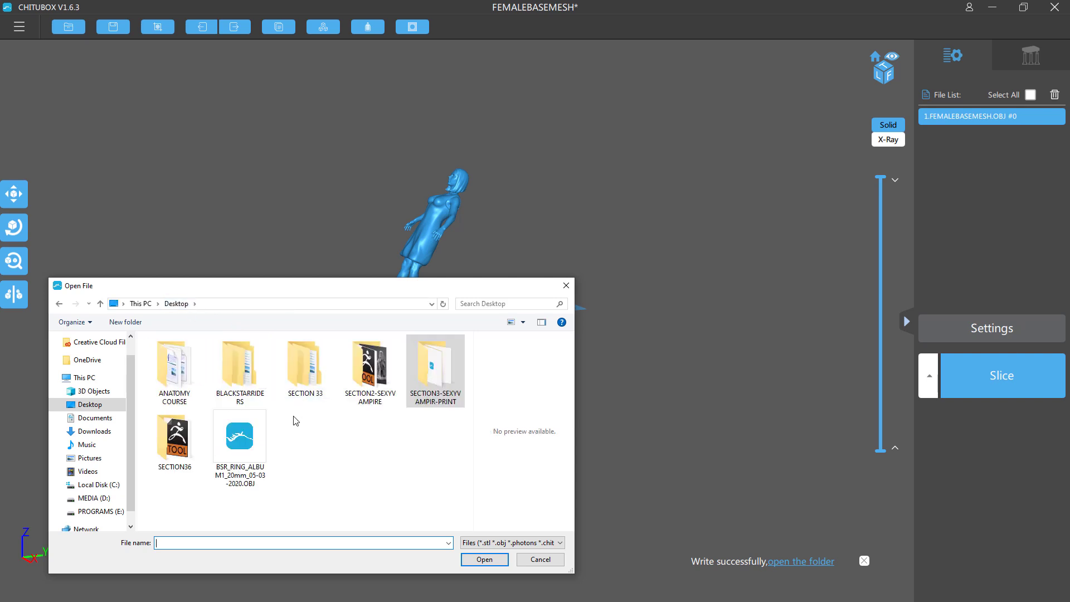
double_click(369, 371)
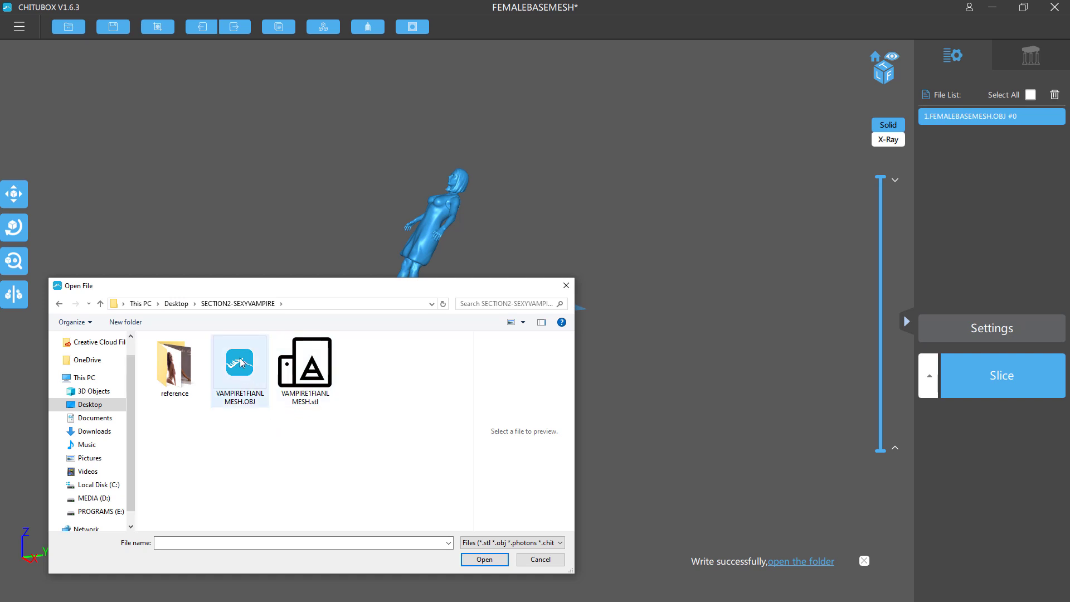
double_click(242, 362)
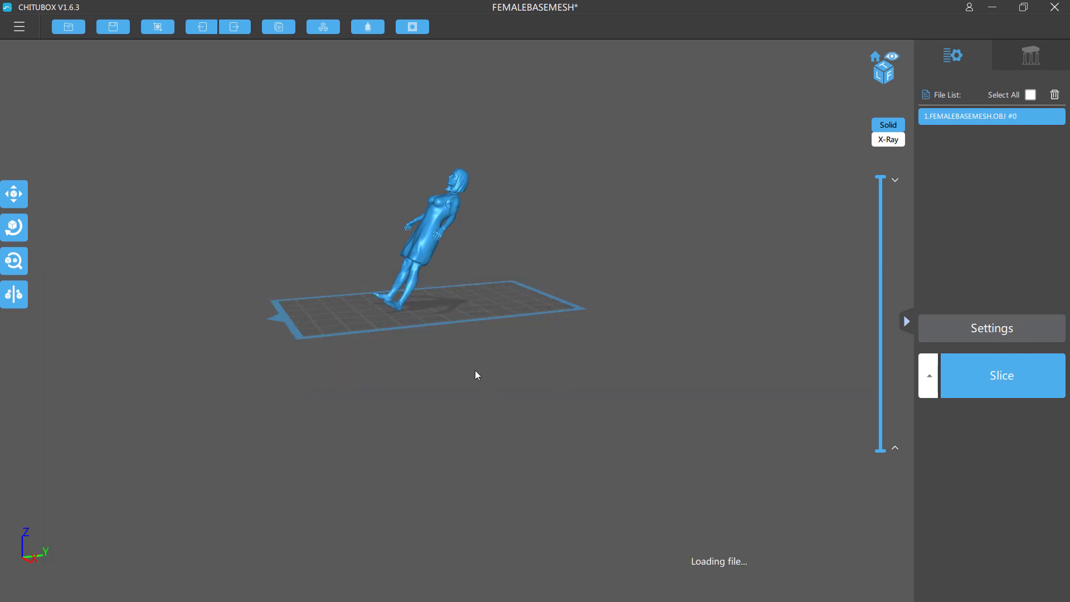